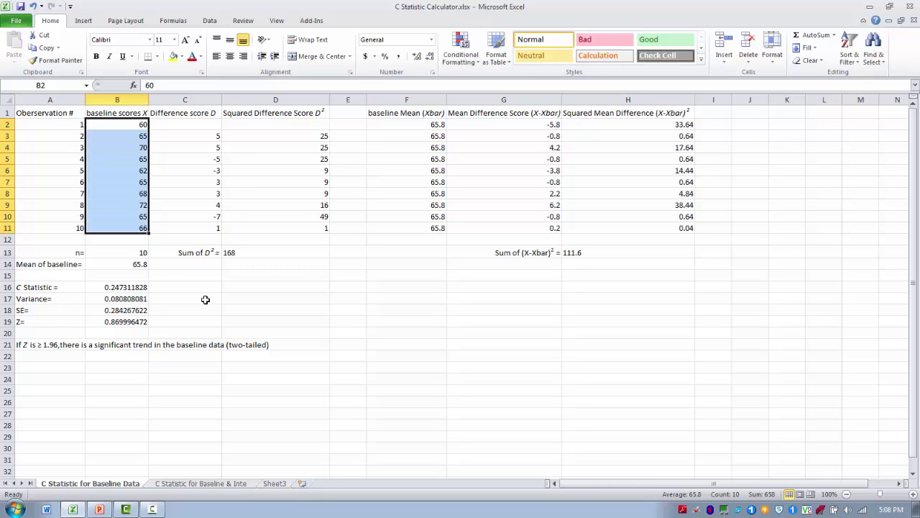
Step: Examine the baseline sheet's variance formula in cell B17 and its Z formula in cell B19
key(Down)
key(Down)
key(Down)
key(Down)
key(Down)
key(Down)
key(Down)
key(Down)
key(Down)
key(Down)
key(Down)
key(Down)
key(Down)
key(Down)
key(Down)
key(Down)
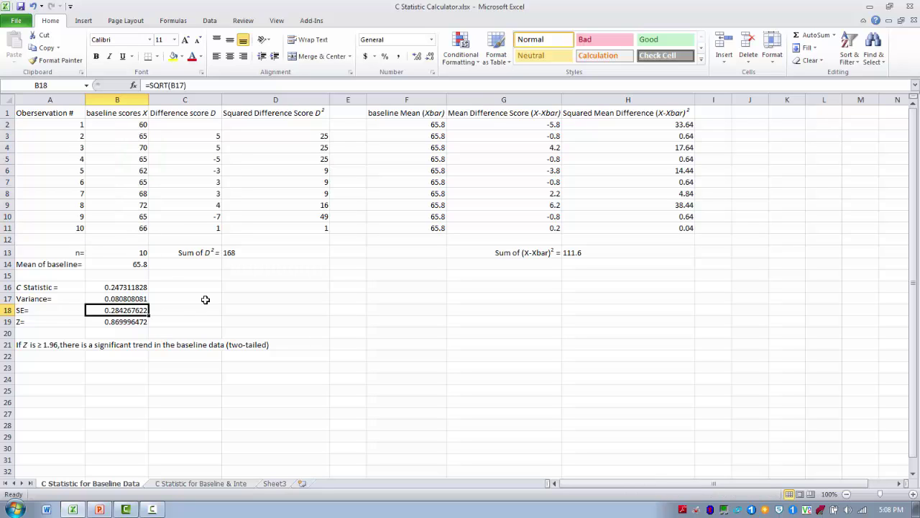
key(Up)
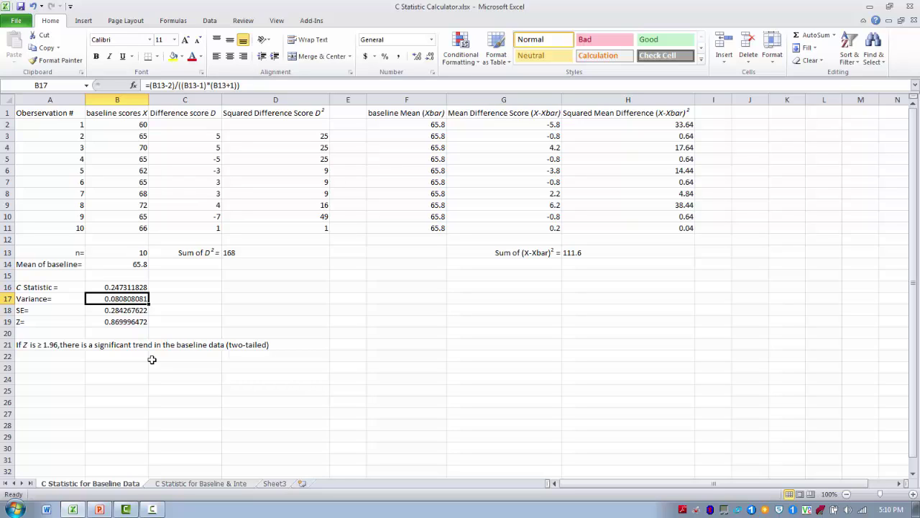
key(Down)
key(Down)
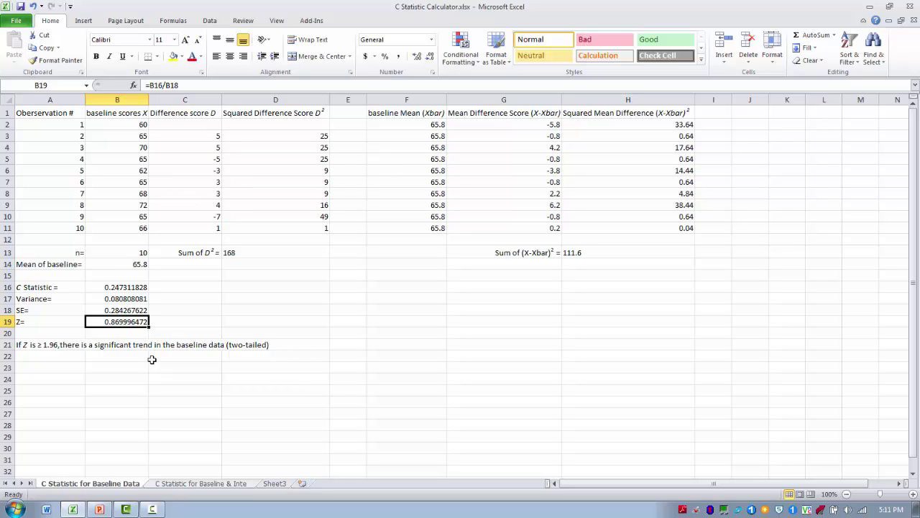
Step: On the "C Statistic for Baseline & Inte" sheet, review where the intervention scores start in B12 and end in B21
key(ctrl+Page_Down)
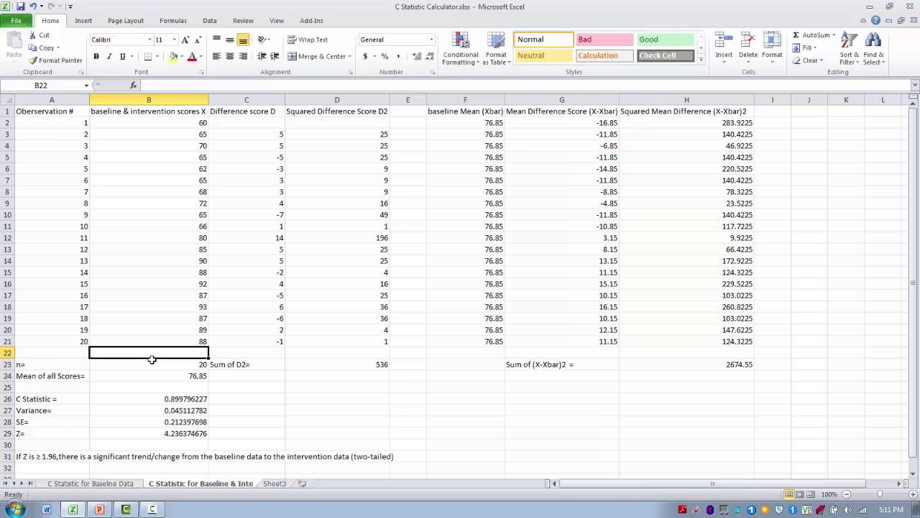
key(Up)
key(Up)
key(Up)
key(Up)
key(Up)
key(Up)
key(Up)
key(Up)
key(Up)
key(Up)
key(Up)
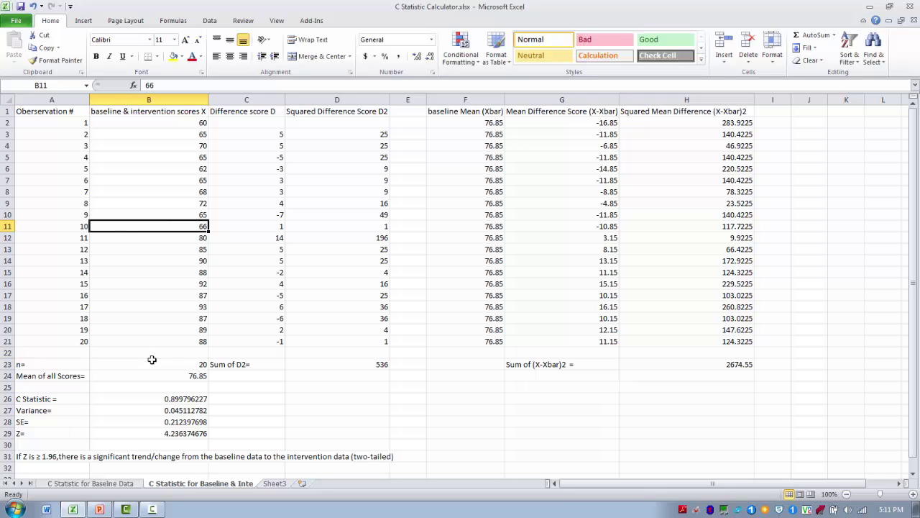
key(Down)
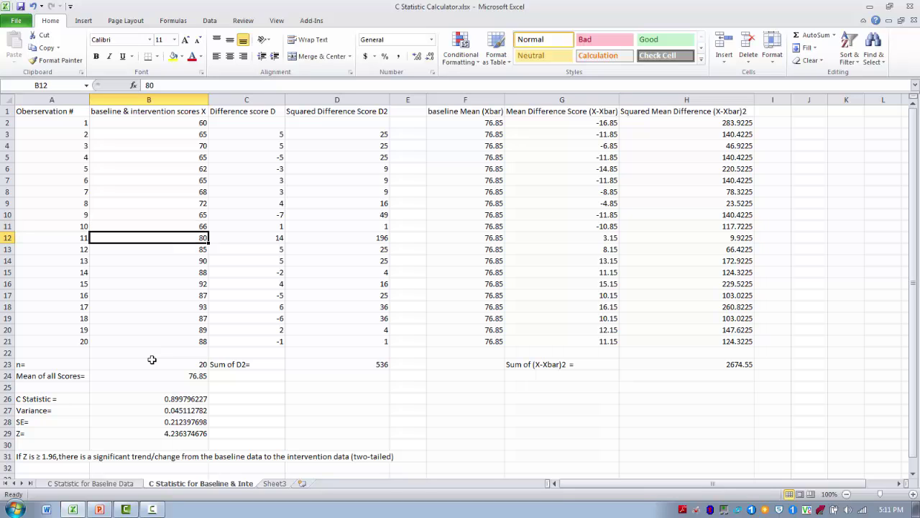
key(ctrl+Down)
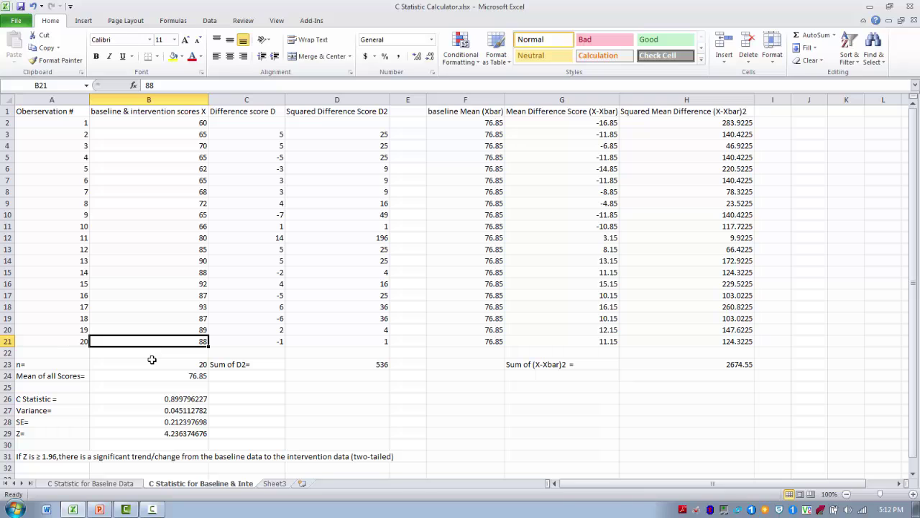
Step: Examine the Z formula in cell B29 for the combined baseline and intervention scores
key(Down)
key(Down)
key(Down)
key(Down)
key(Down)
key(Down)
key(Down)
key(Down)
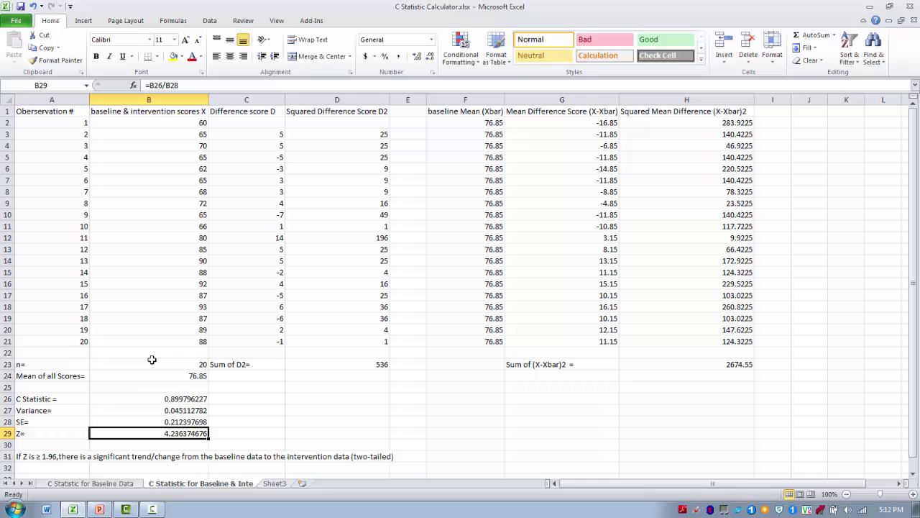